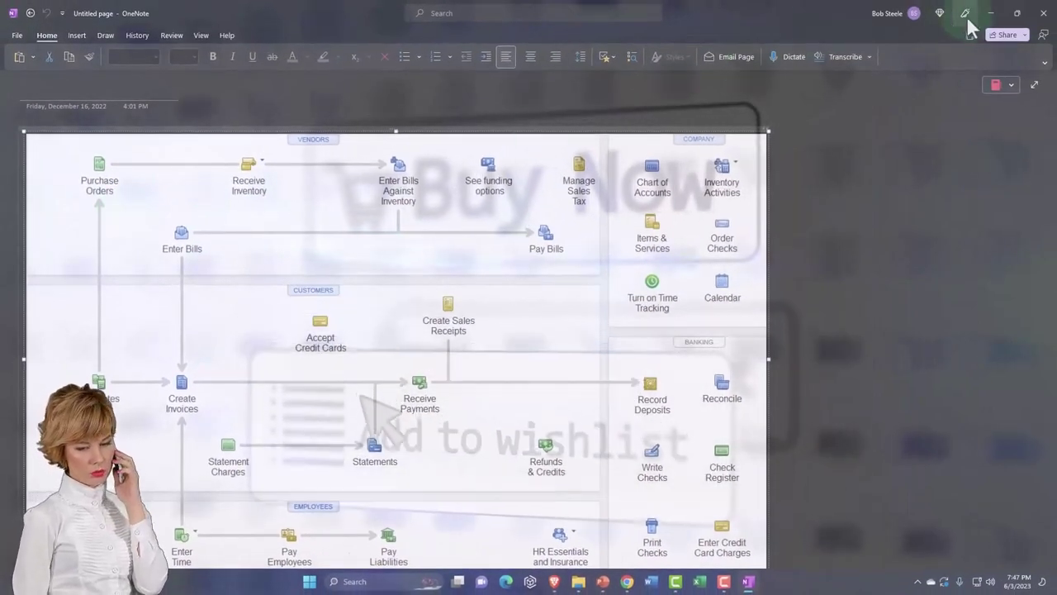
Step: Switch to Xero and examine the inventory and service items in the Products and services list
click(991, 14)
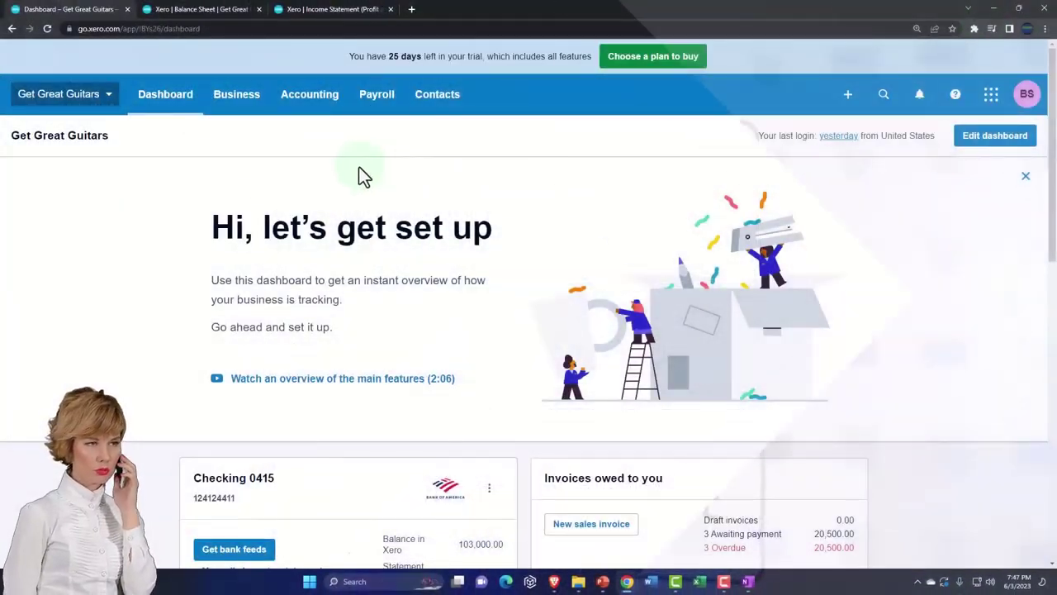
click(340, 110)
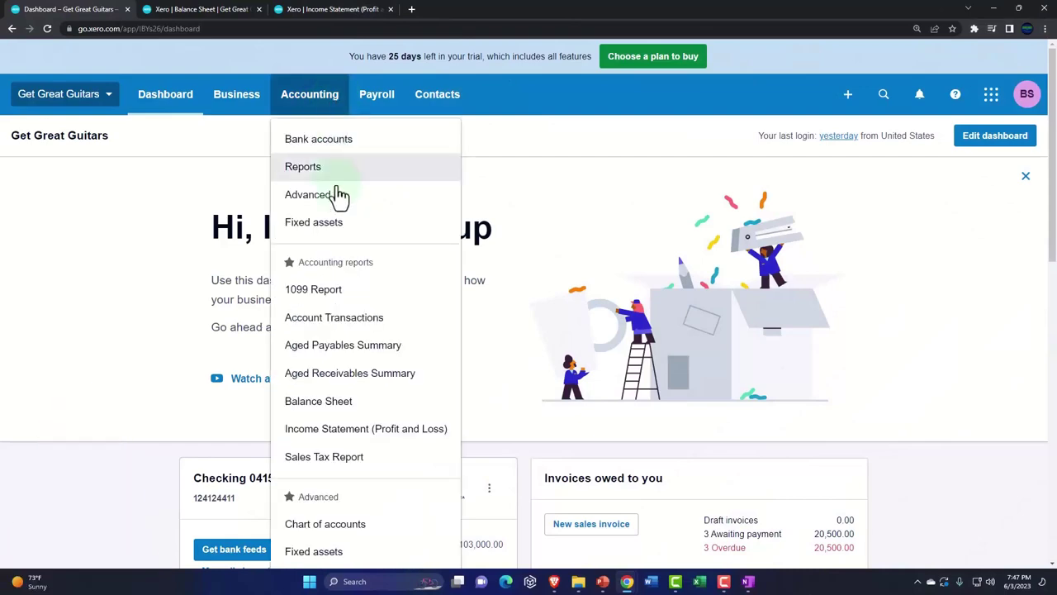
scroll(340, 201, down, 1)
click(254, 57)
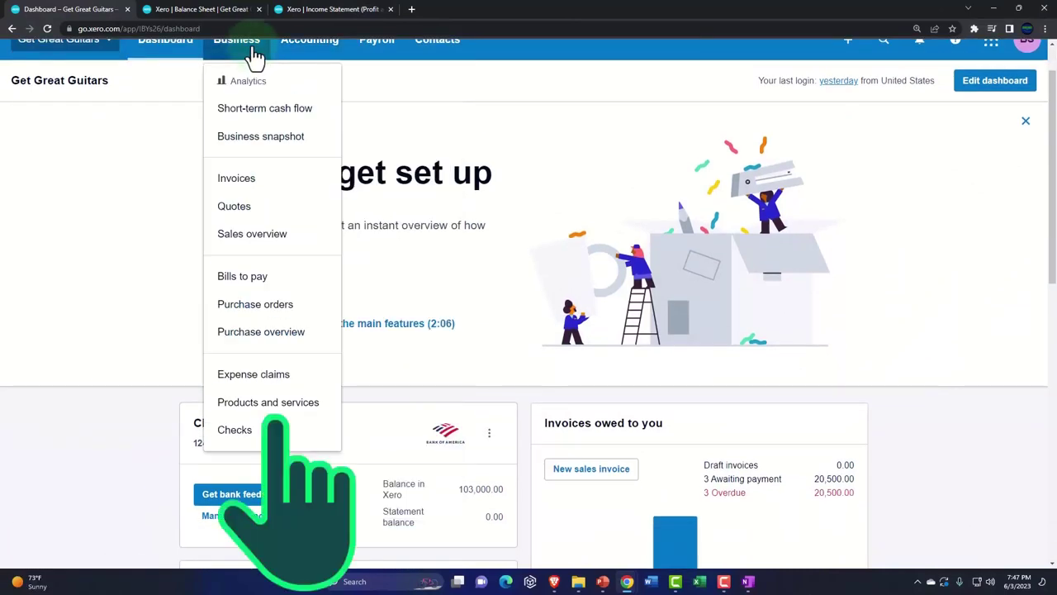
click(280, 402)
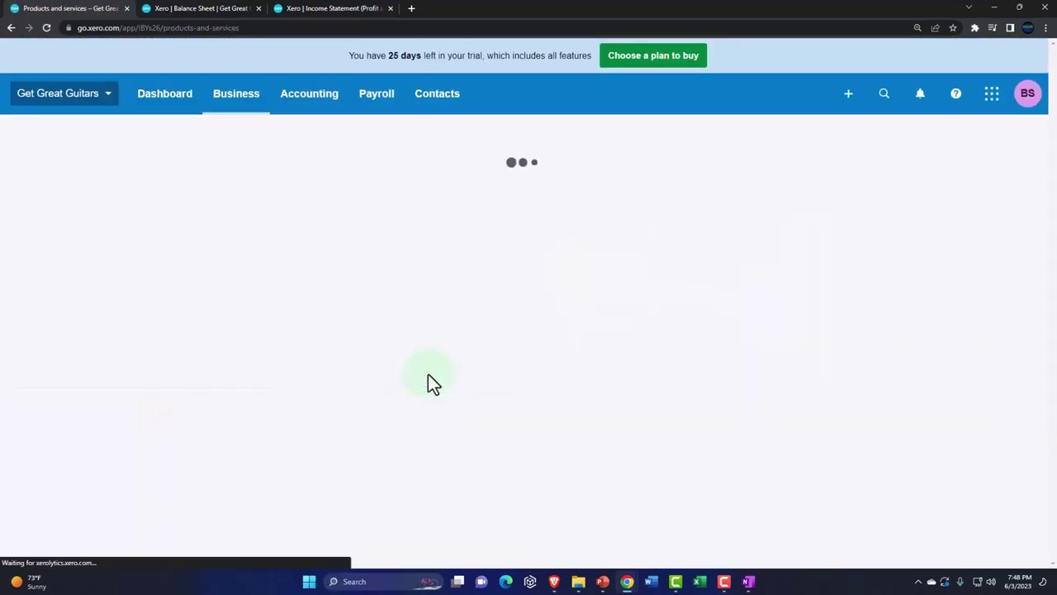
scroll(407, 328, down, 5)
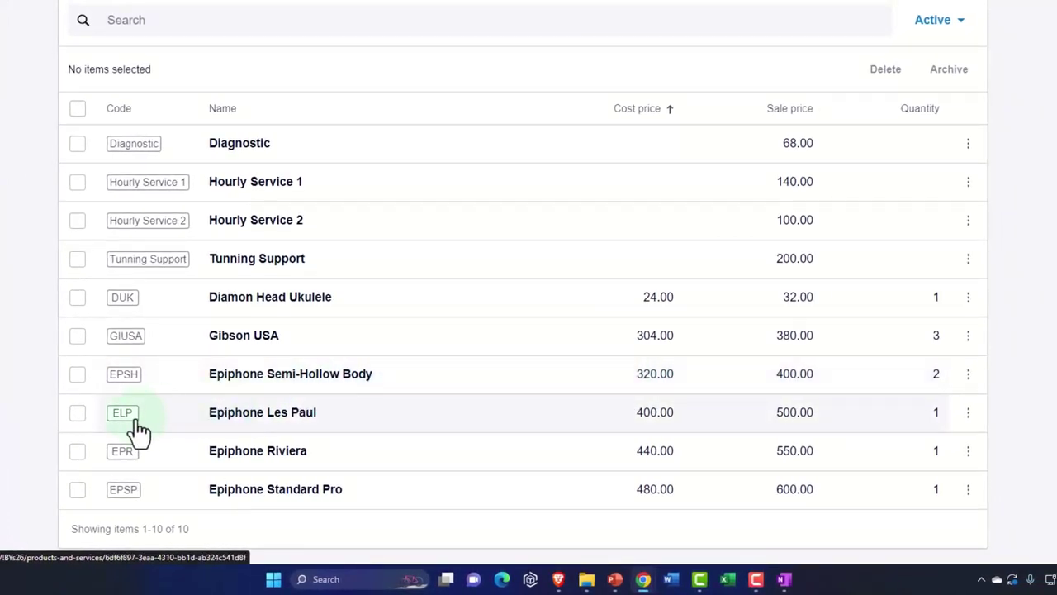
scroll(137, 432, up, 5)
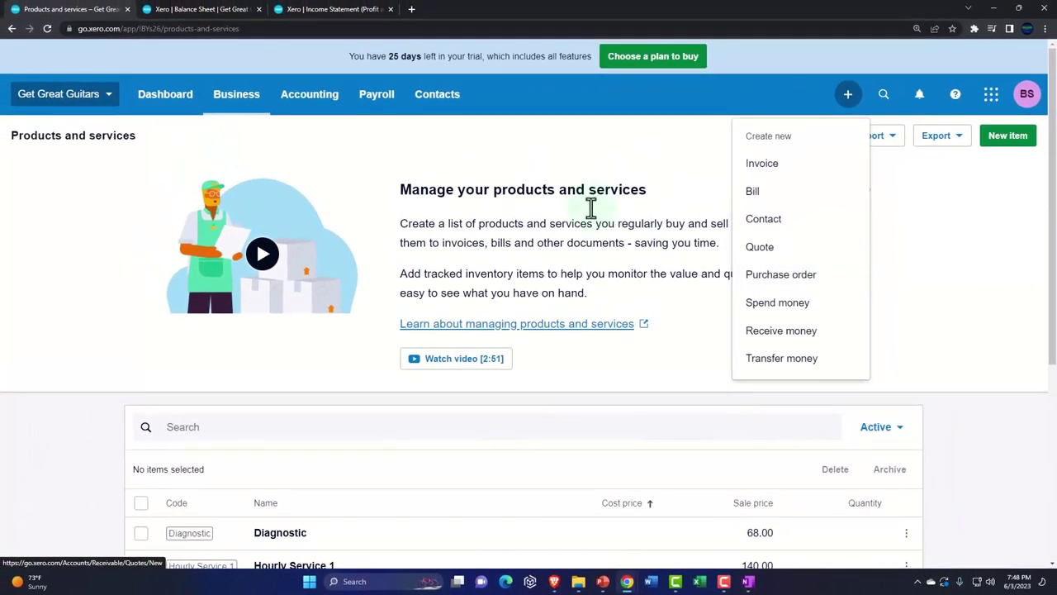
Step: Start a new purchase order from the business's purchase orders list
click(240, 110)
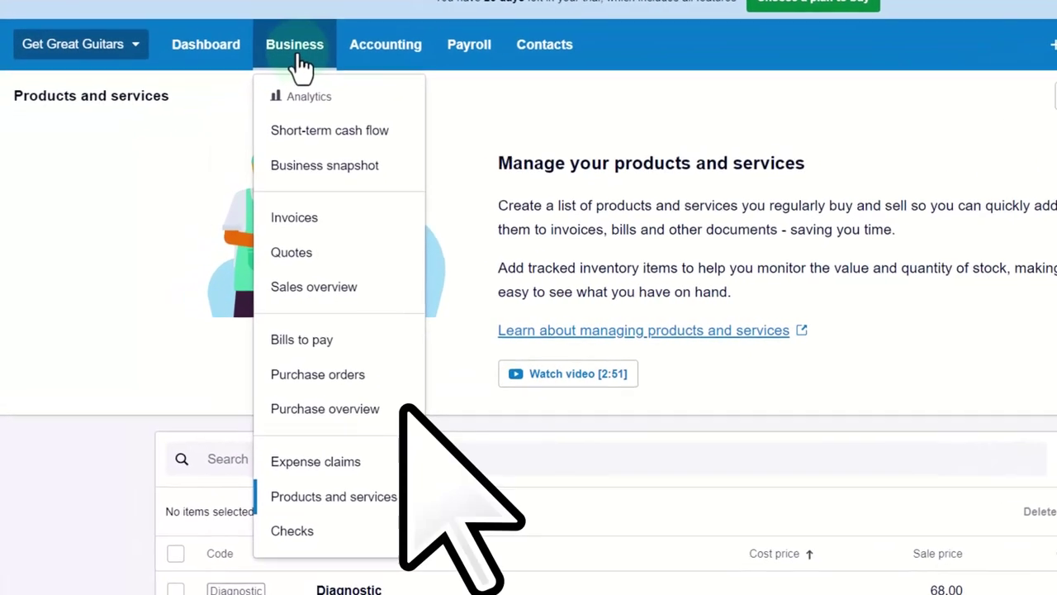
click(361, 381)
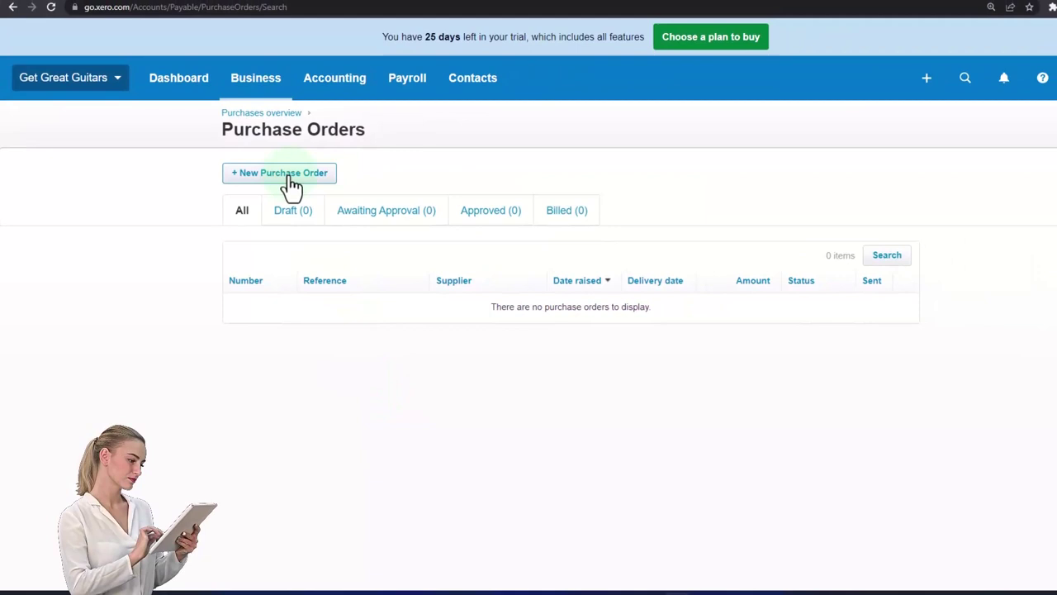
click(291, 180)
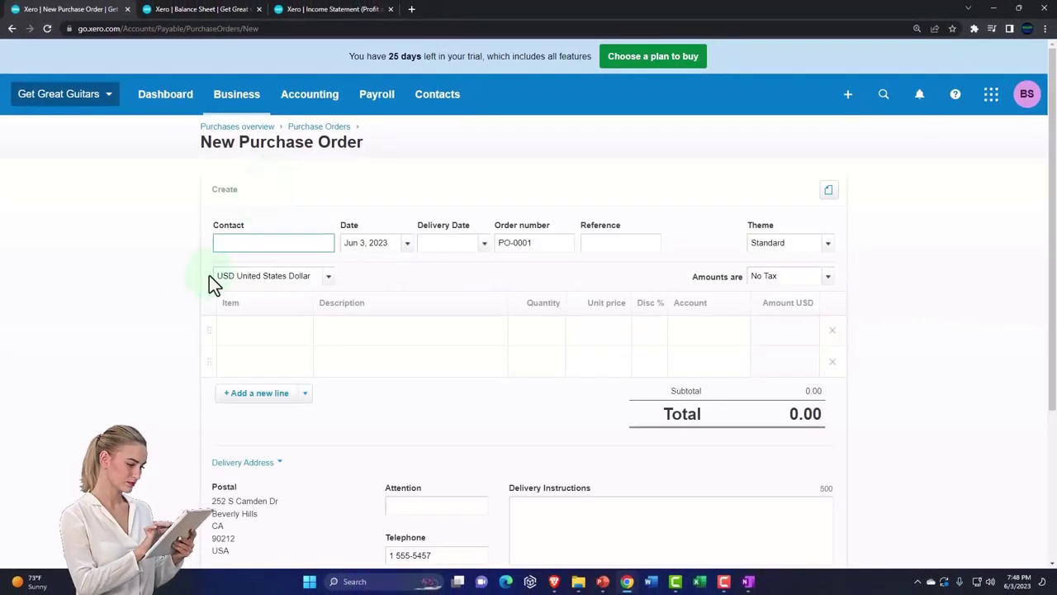
Step: Set the purchase order's contact to Epiphone and its date to January 12, 2023
key(ctrl+plus)
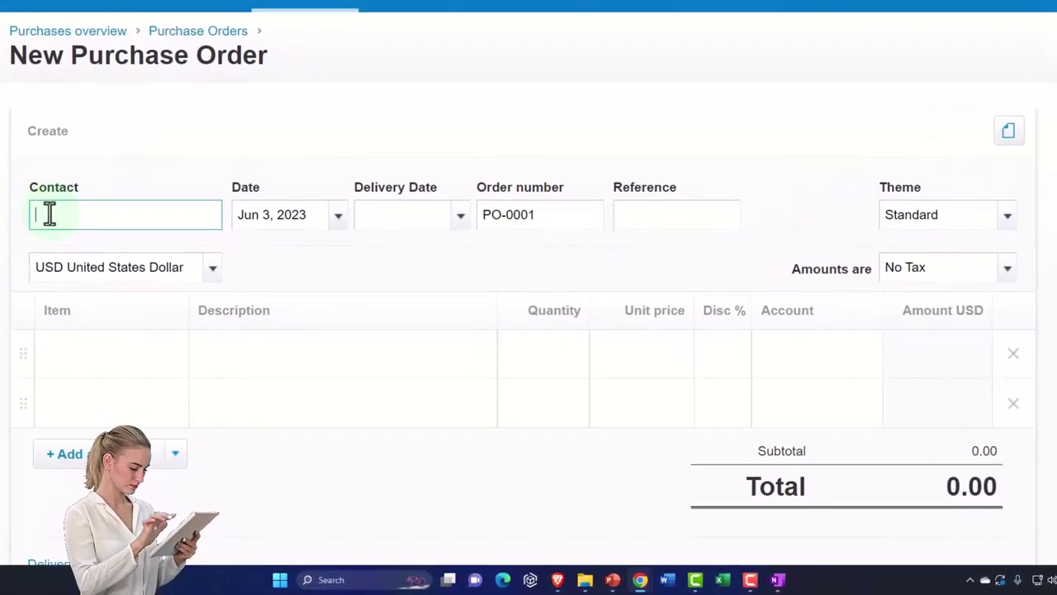
text(E)
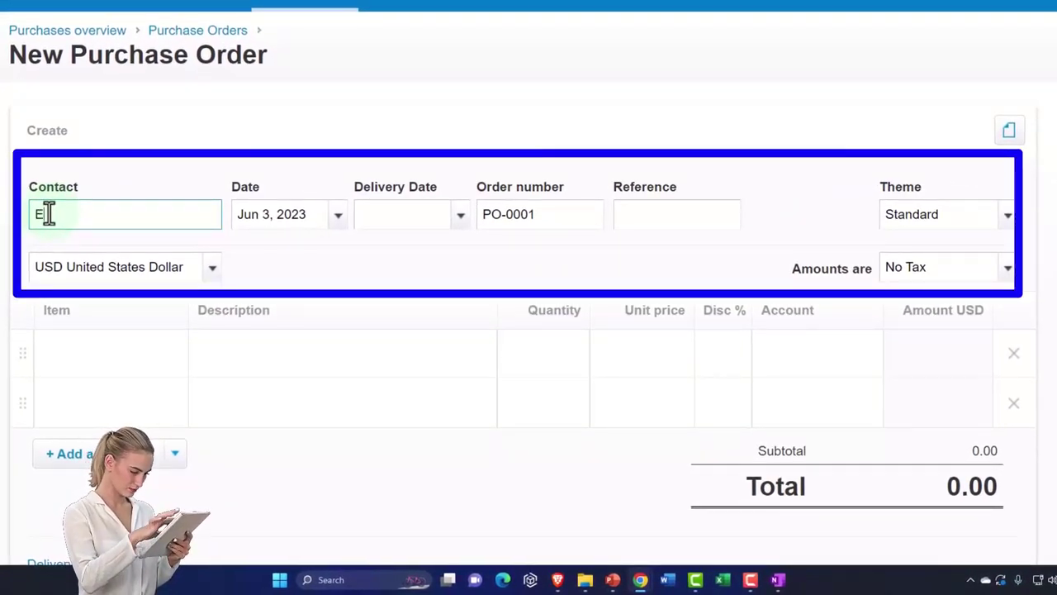
text(p)
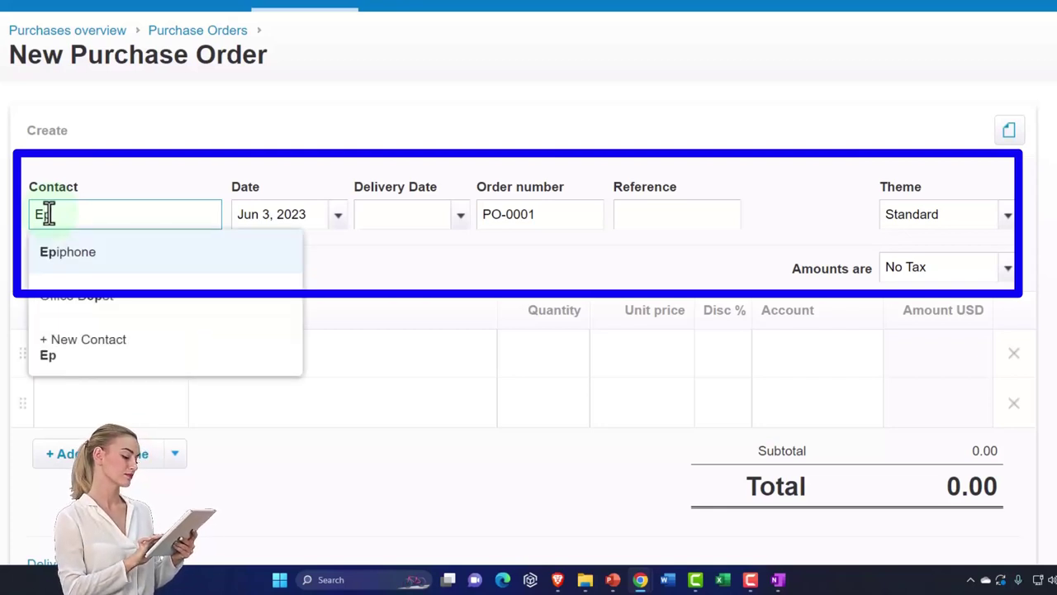
click(82, 256)
key(Tab)
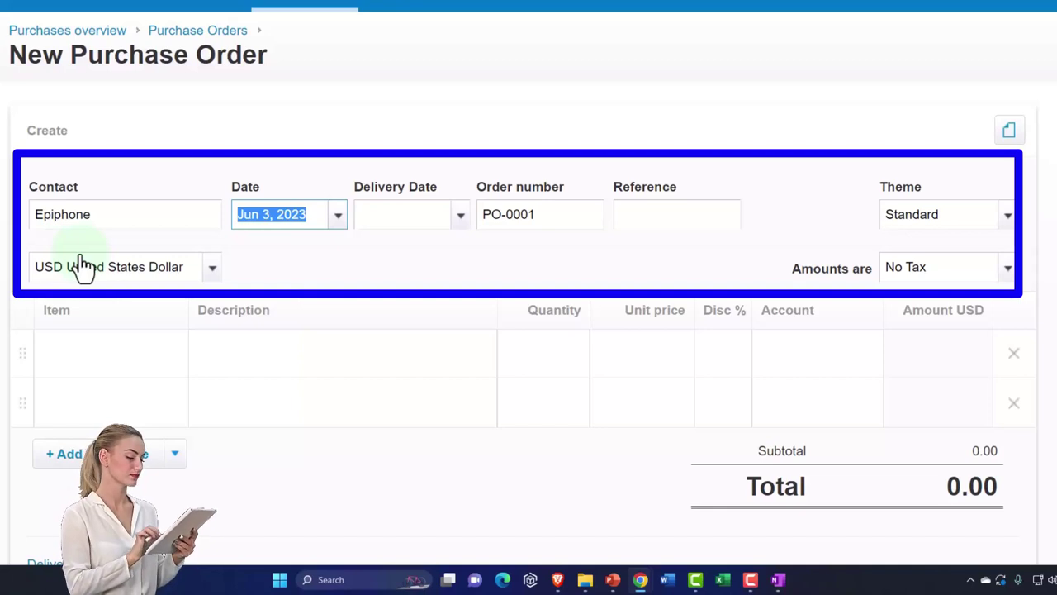
text(01)
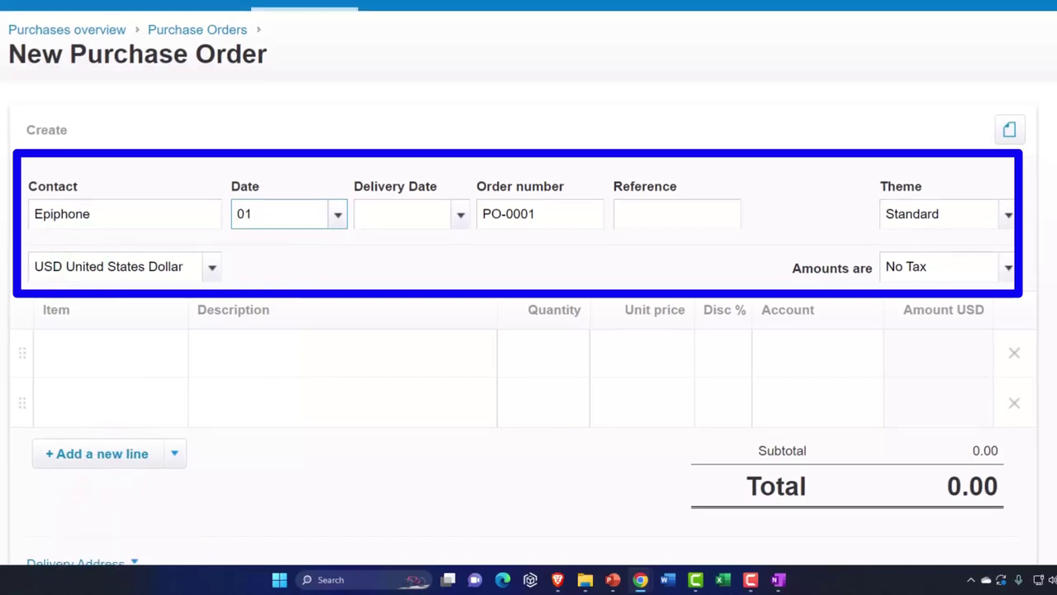
text(/)
text(12/)
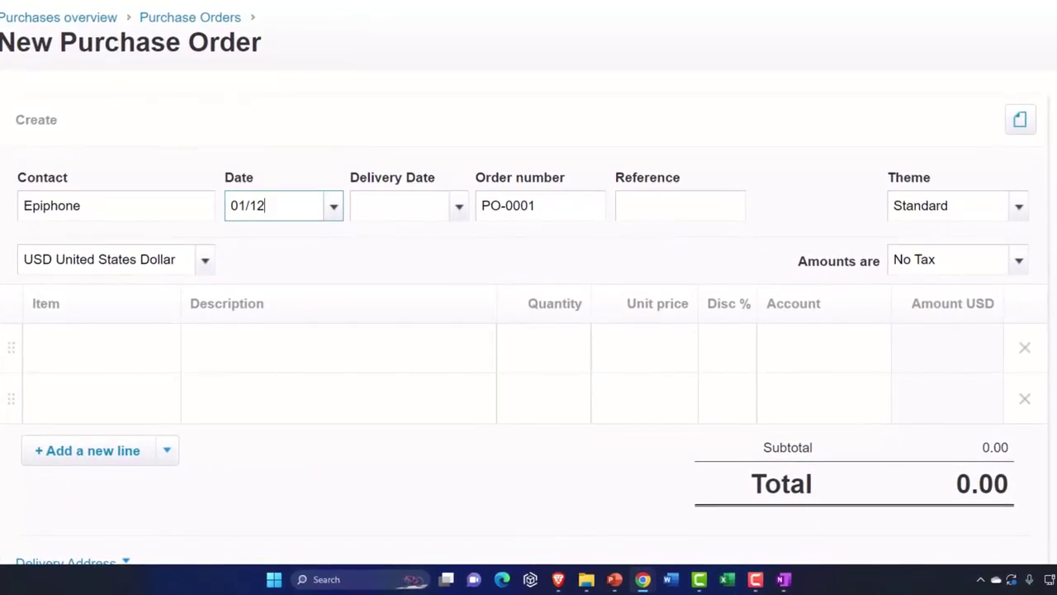
key(Tab)
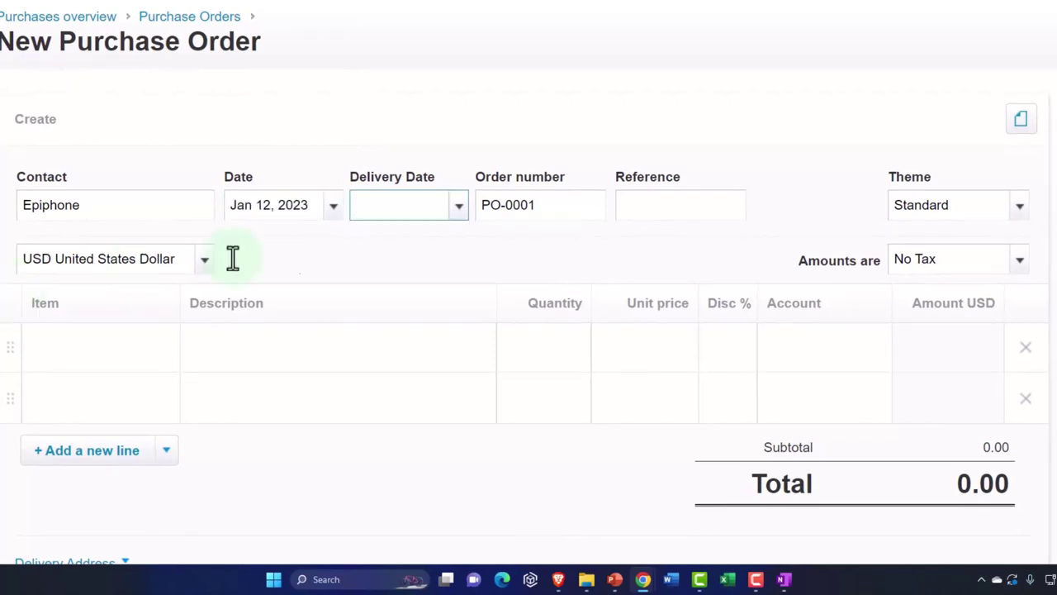
Step: Leave the delivery date and reference blank and set the purchase order's amounts to Tax Exclusive
click(459, 207)
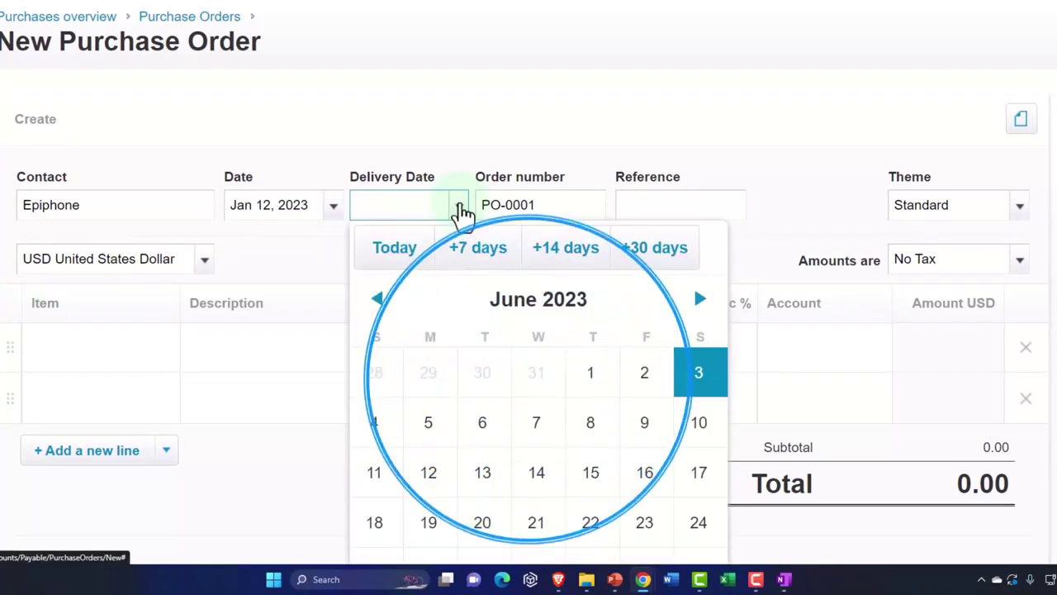
click(459, 208)
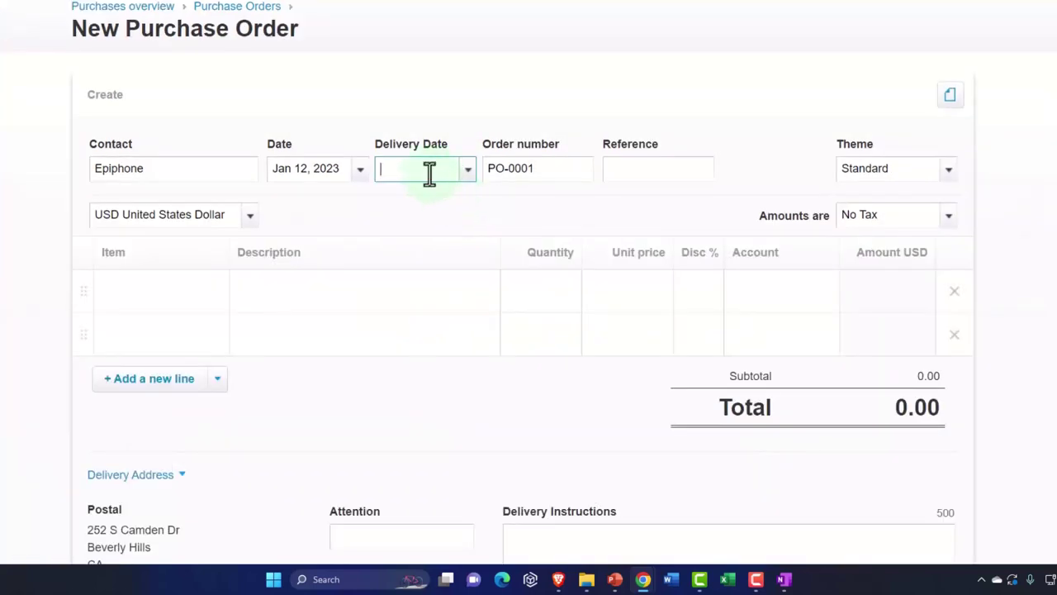
key(Tab)
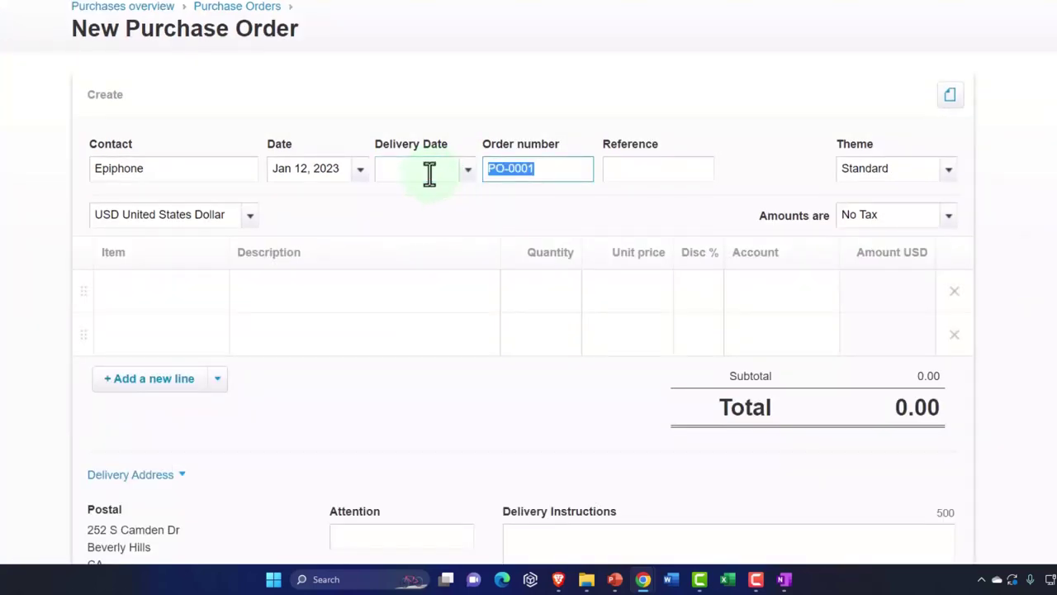
key(Tab)
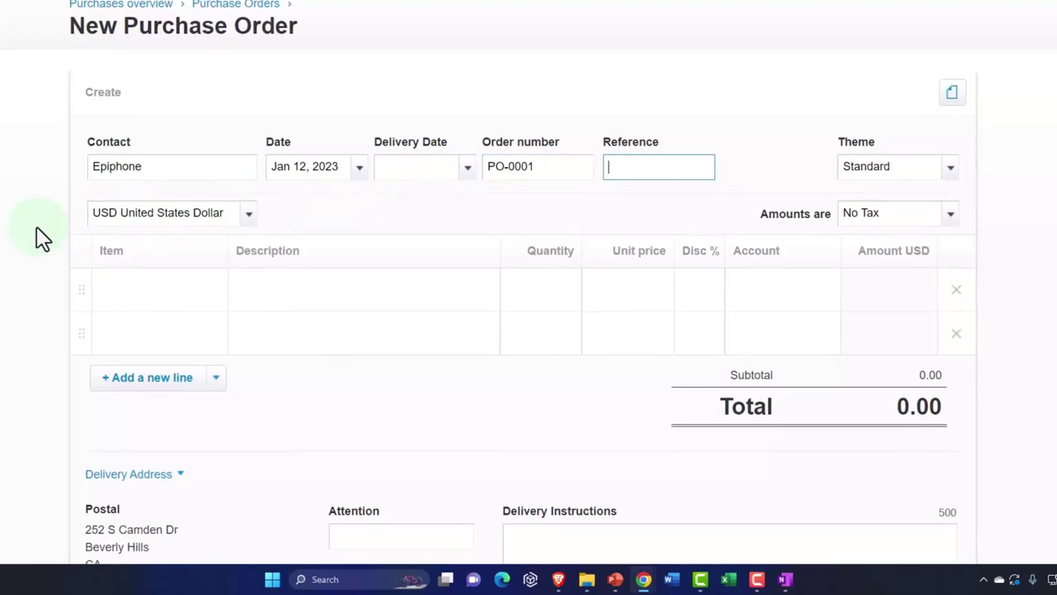
key(Tab)
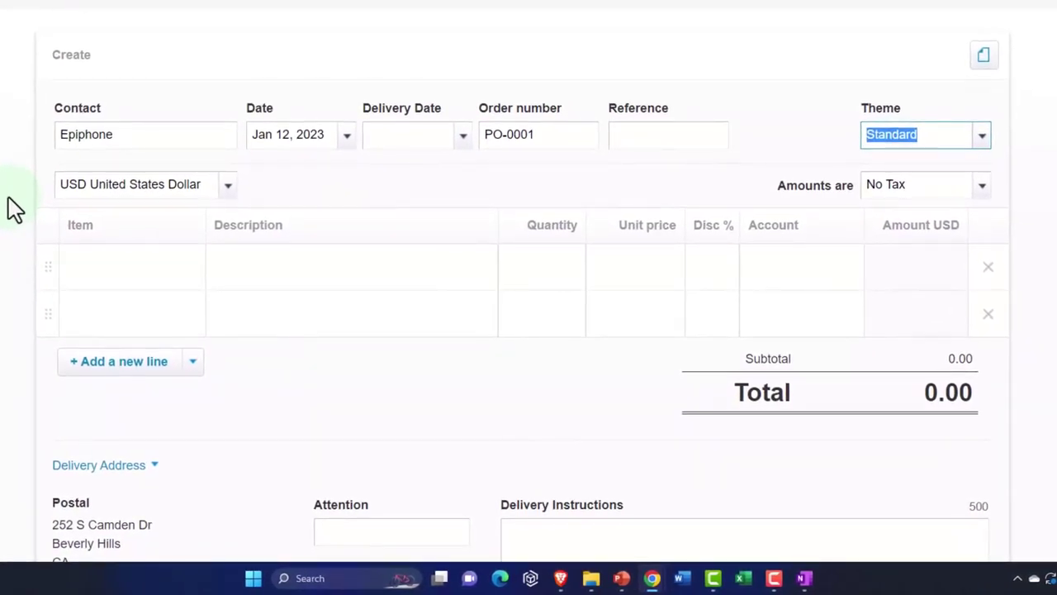
key(Tab)
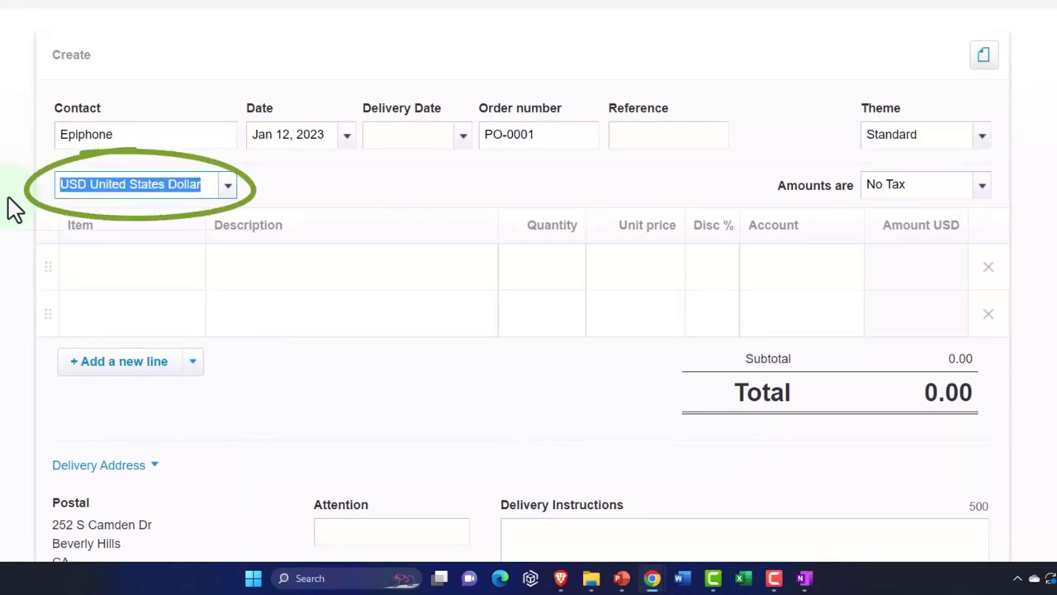
key(Tab)
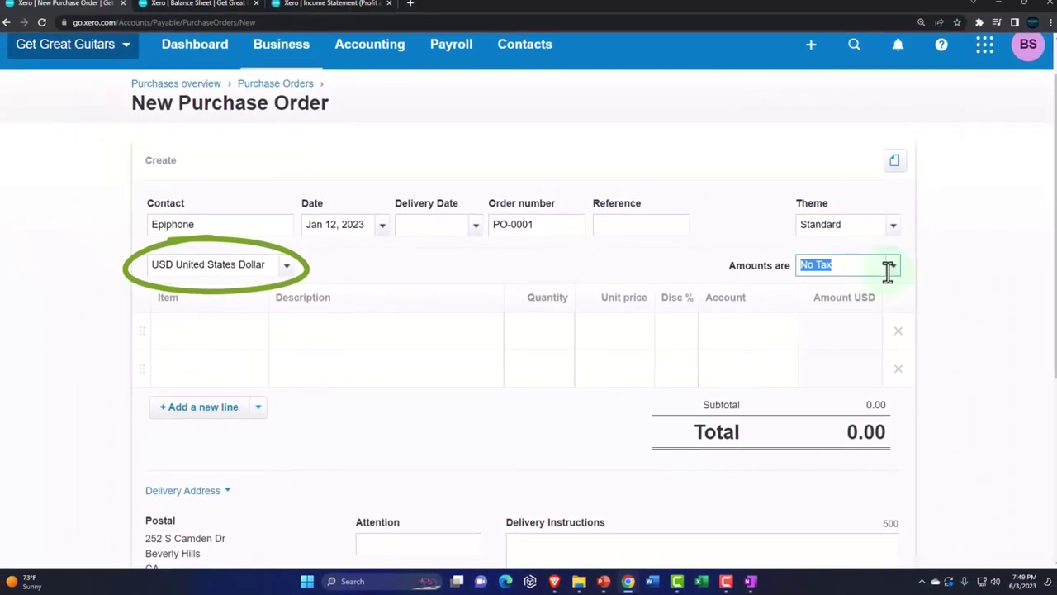
click(891, 268)
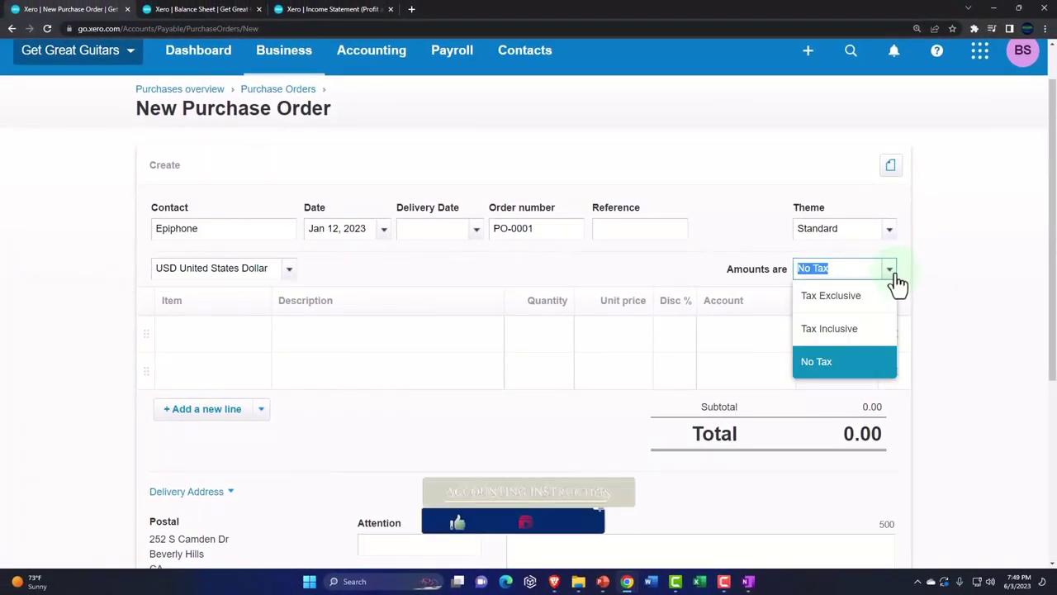
click(871, 297)
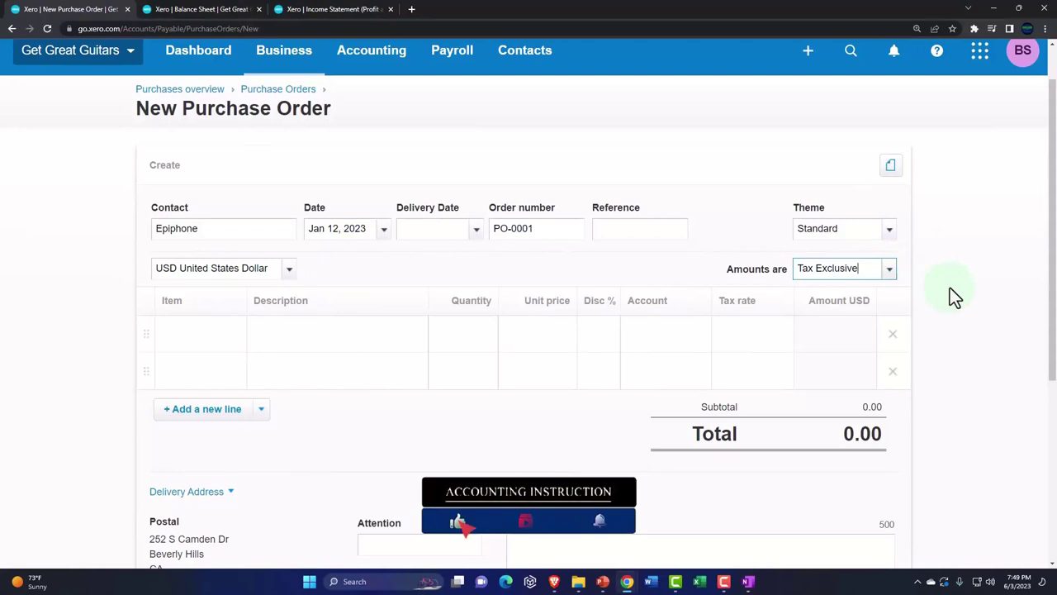
Step: Choose ELP: Epiphone Les Paul as the item on the first line of the purchase order
key(Tab)
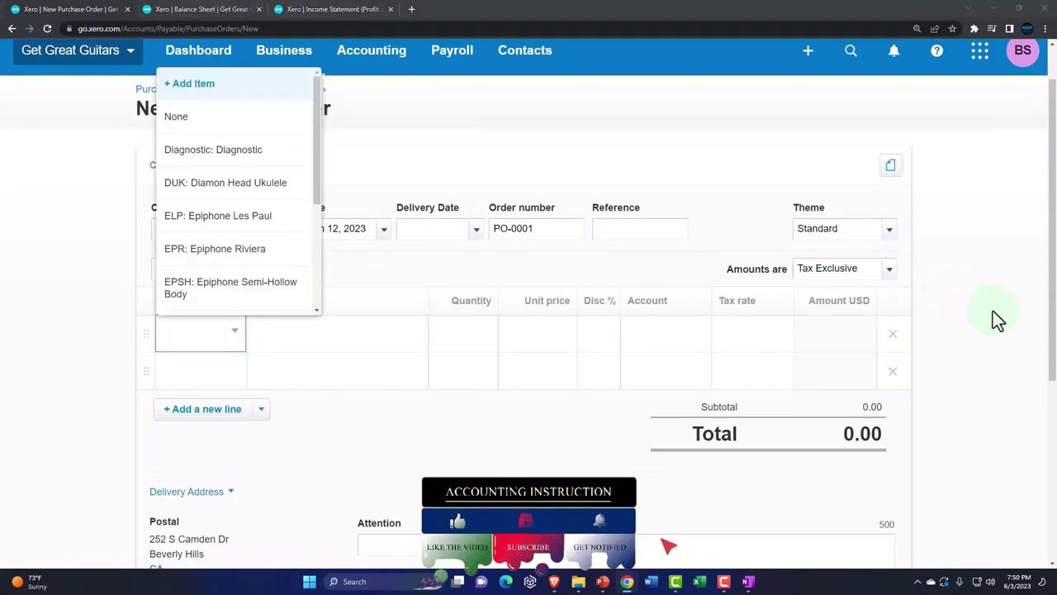
click(74, 293)
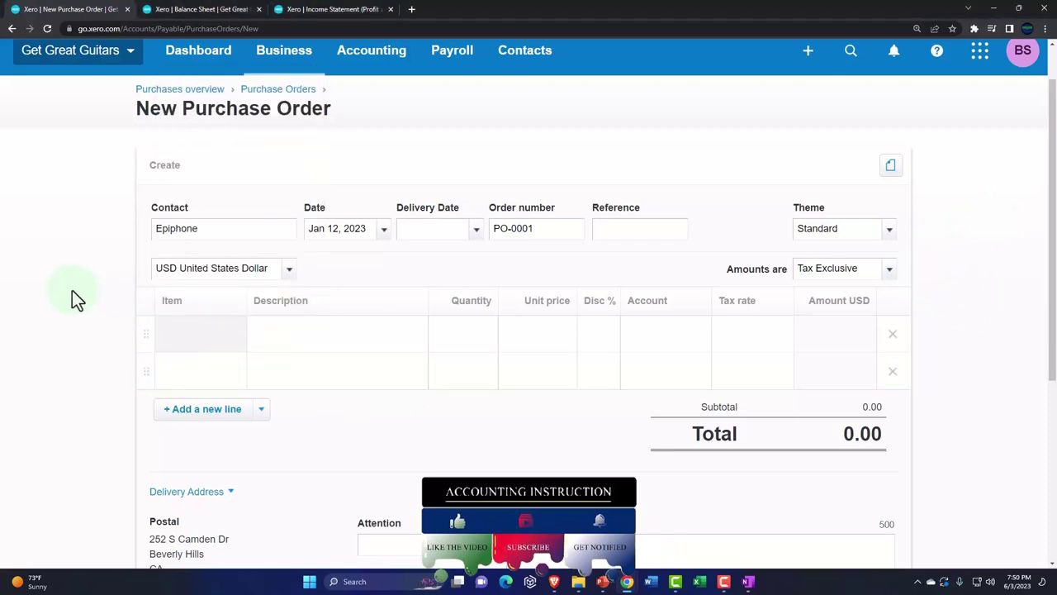
click(359, 341)
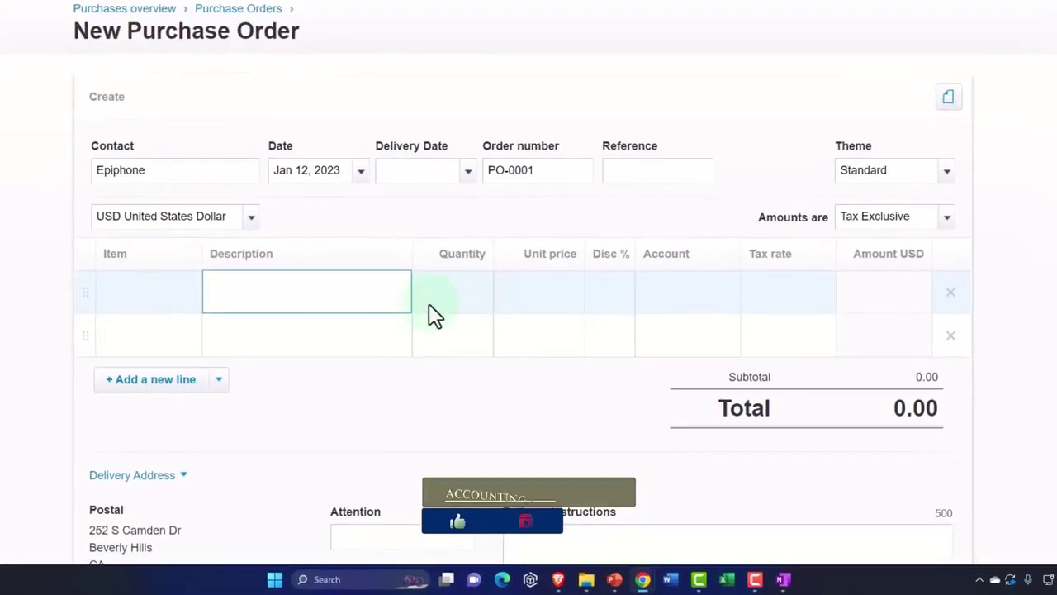
click(140, 293)
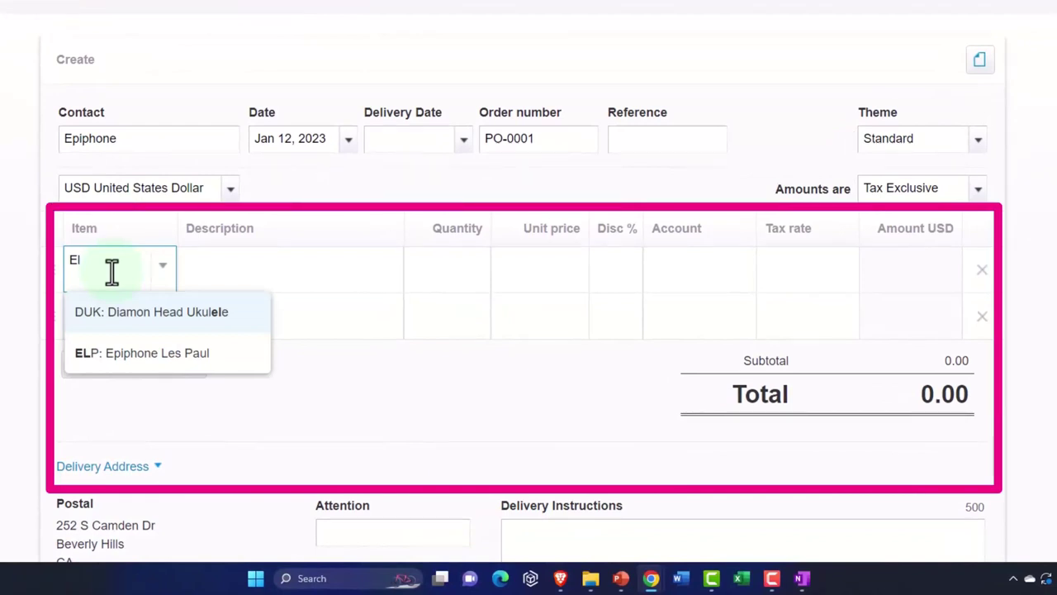
click(151, 364)
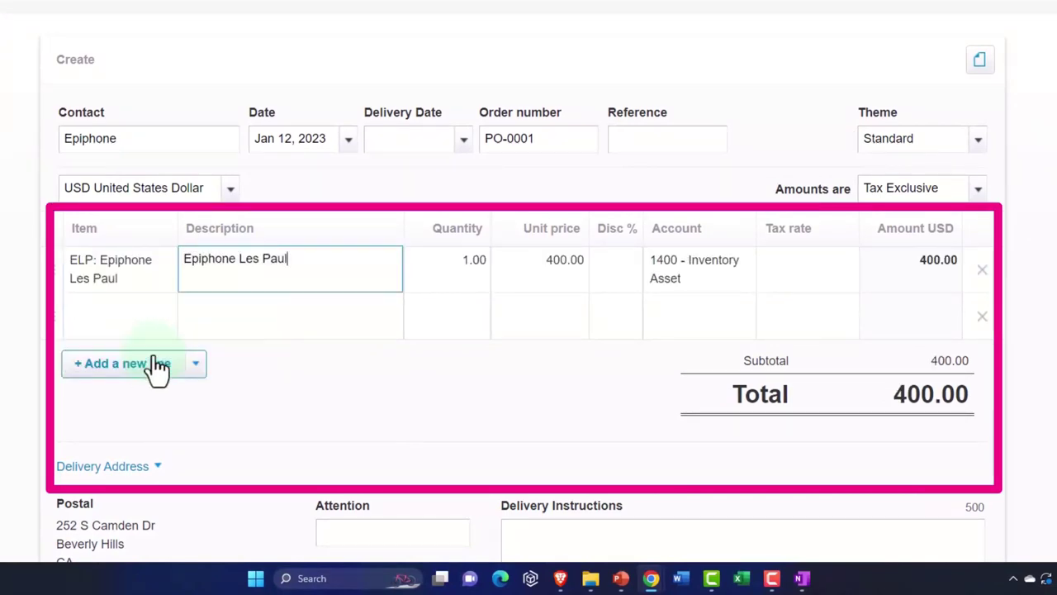
Step: Set the Epiphone Les Paul line's quantity to 20, keep its remaining defaults, and move on to the second line's item
key(Tab)
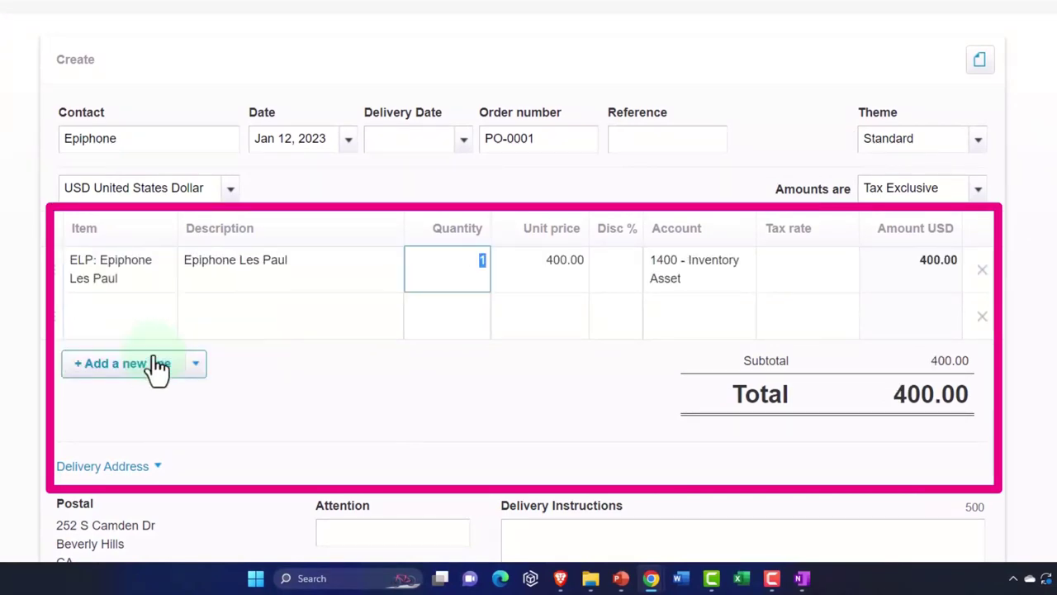
text(20)
key(Tab)
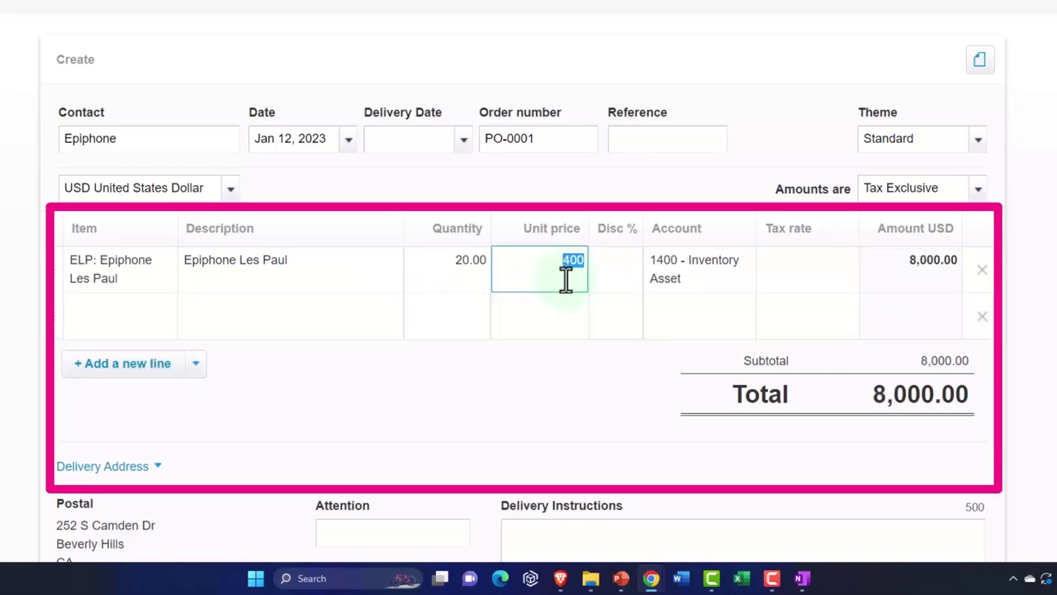
key(Tab)
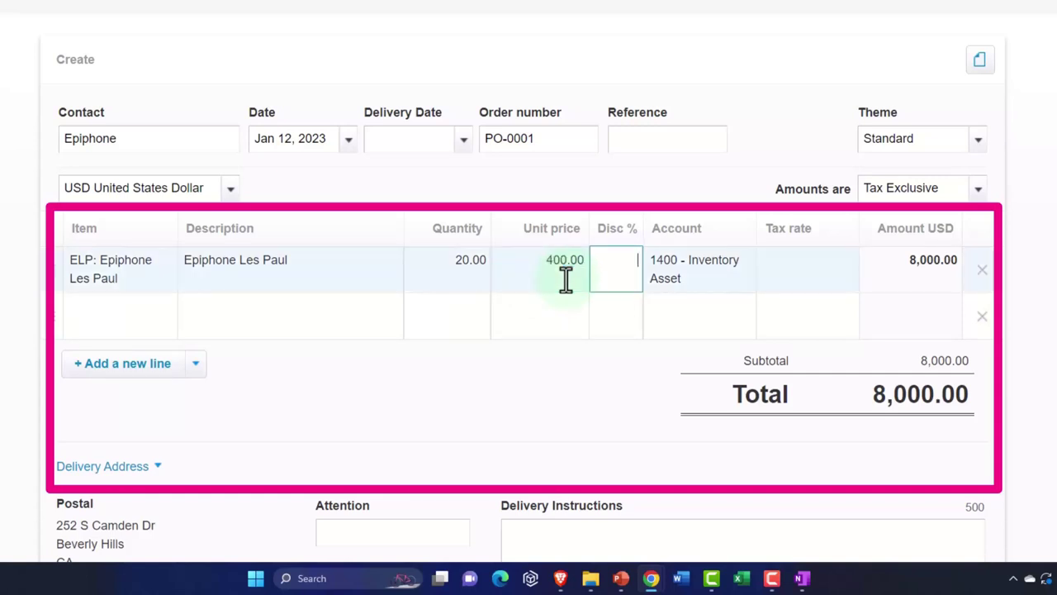
key(Tab)
key(Tab)
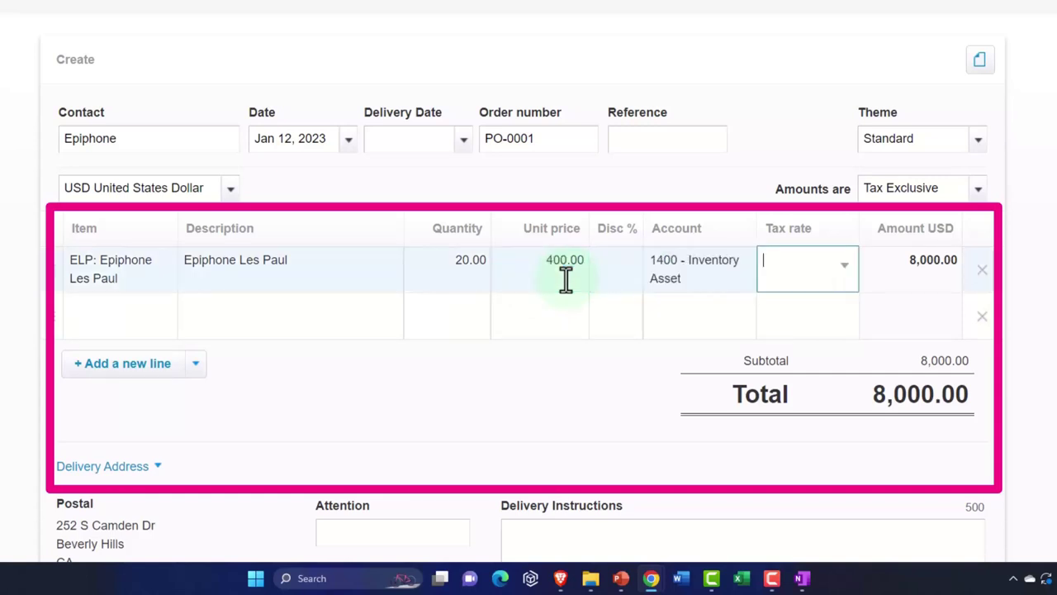
key(Tab)
key(Tab)
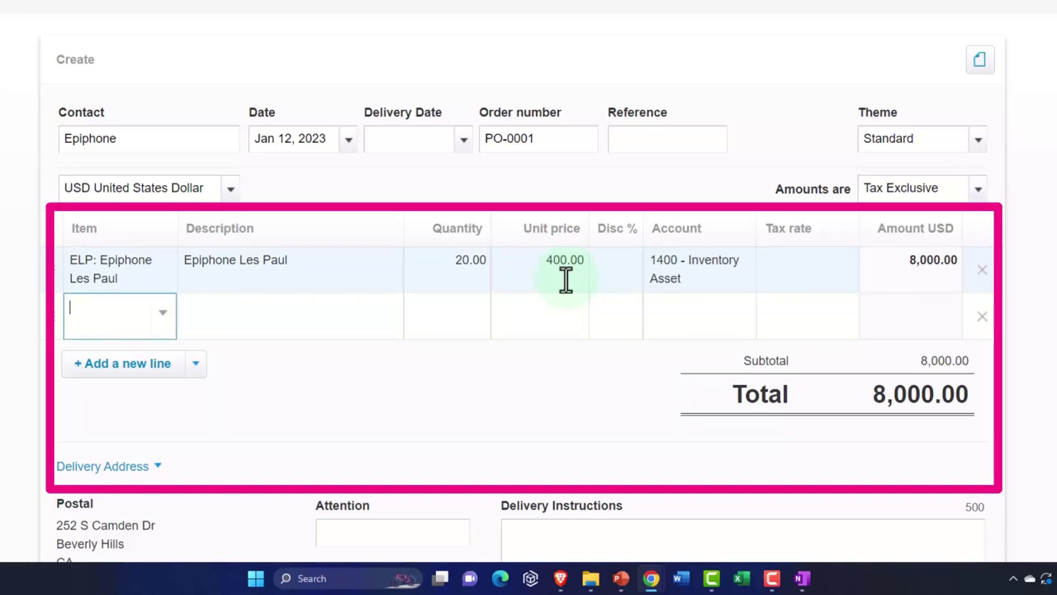
Step: Choose EPR: Epiphone Riviera as the item on the second line of the purchase order
text(ERP)
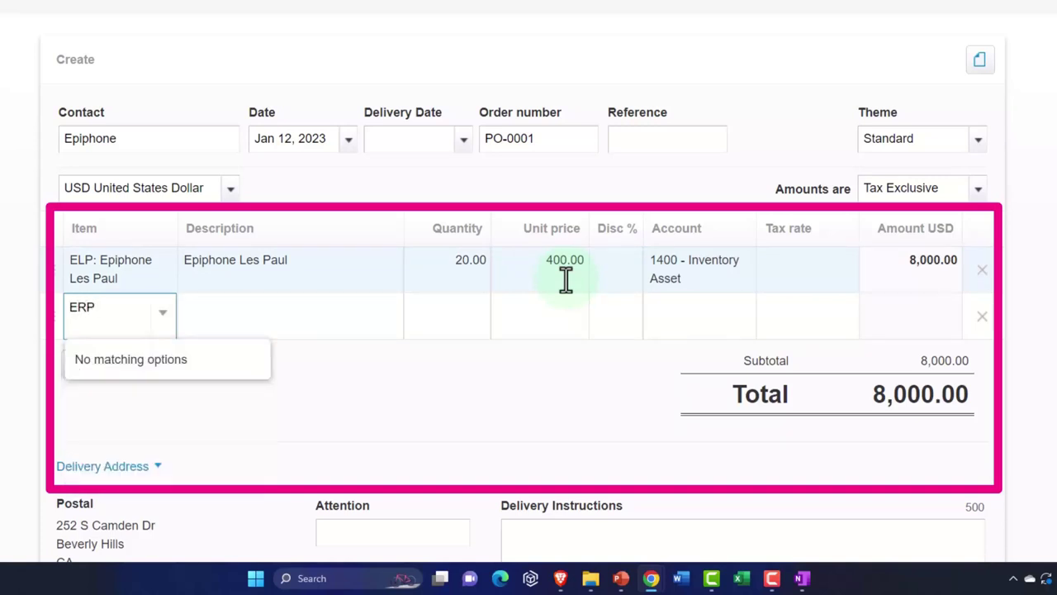
key(BackSpace)
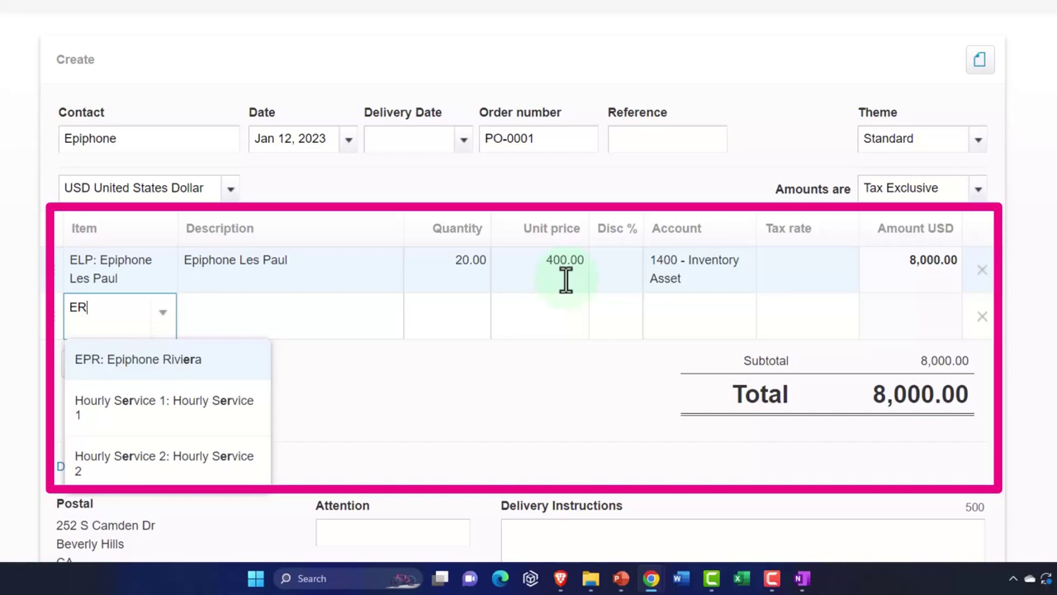
key(Down)
key(Up)
key(Return)
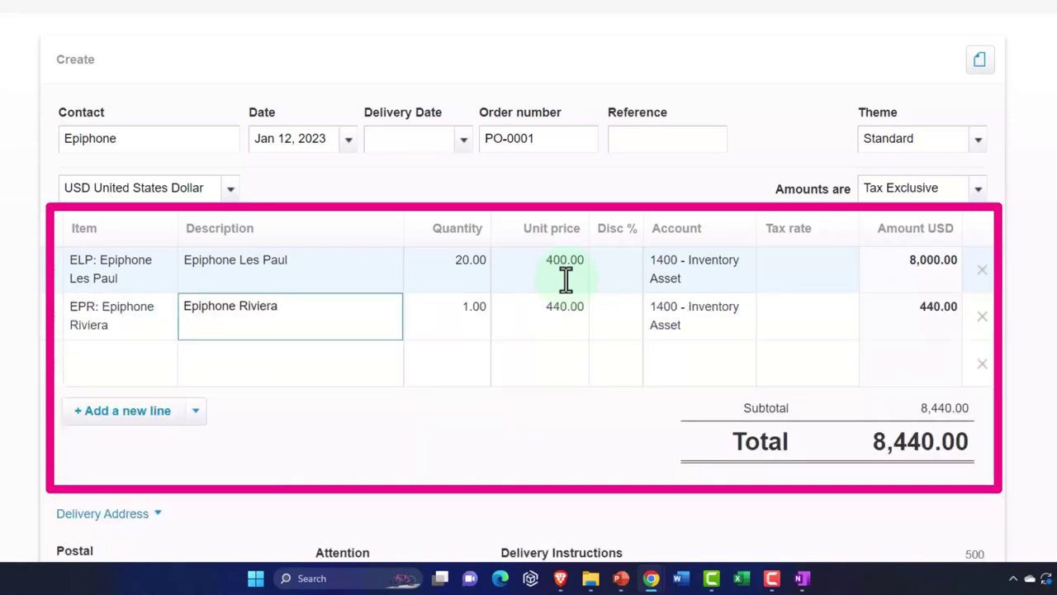
Step: Set the Epiphone Riviera line's quantity to 5, keep its remaining defaults, and move on to the third line's item
key(Tab)
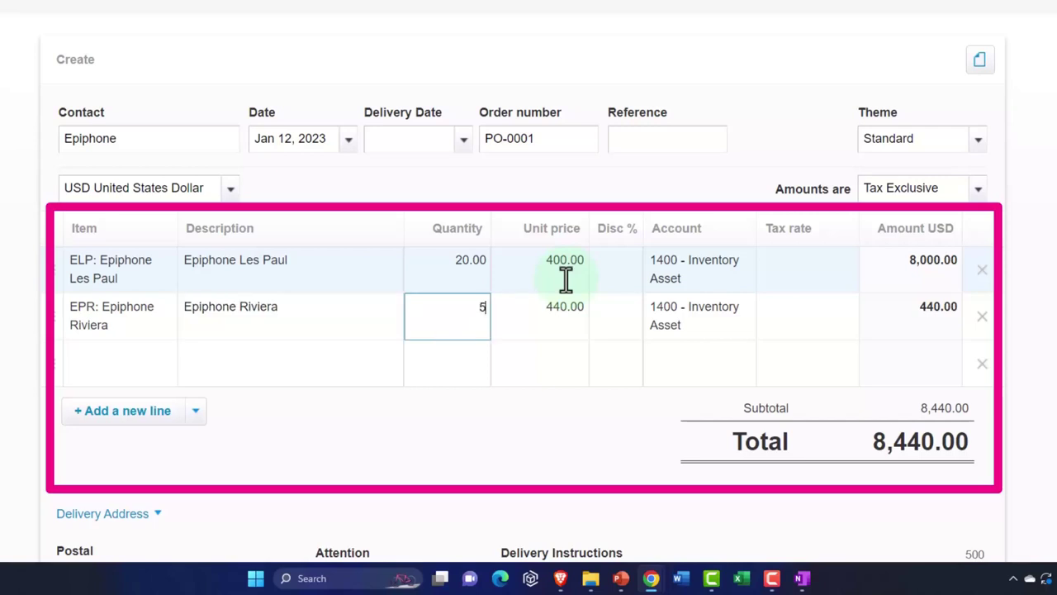
key(Tab)
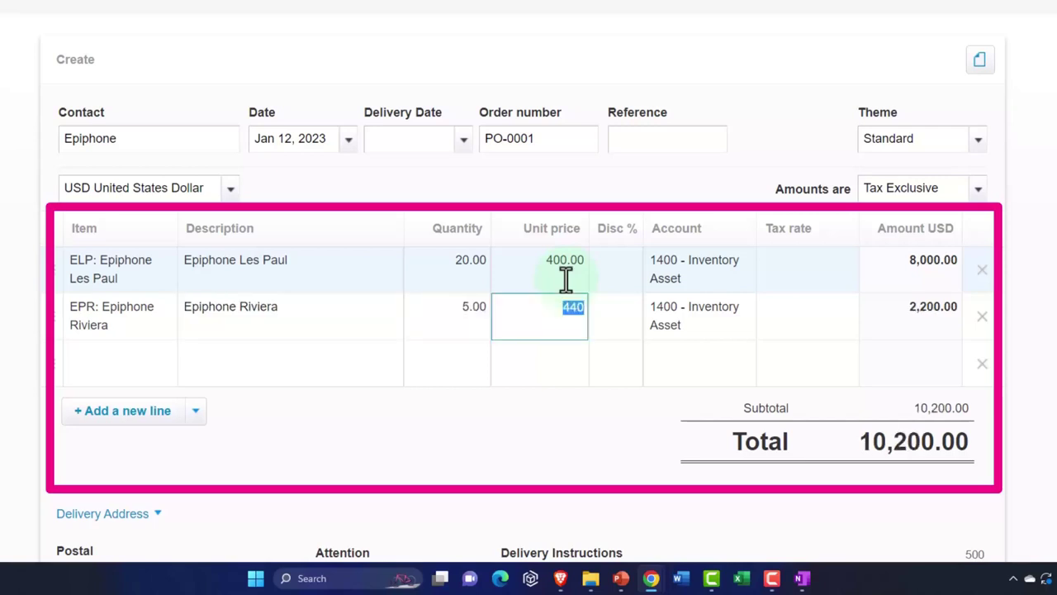
key(Tab)
key(Tab)
key(Tab)
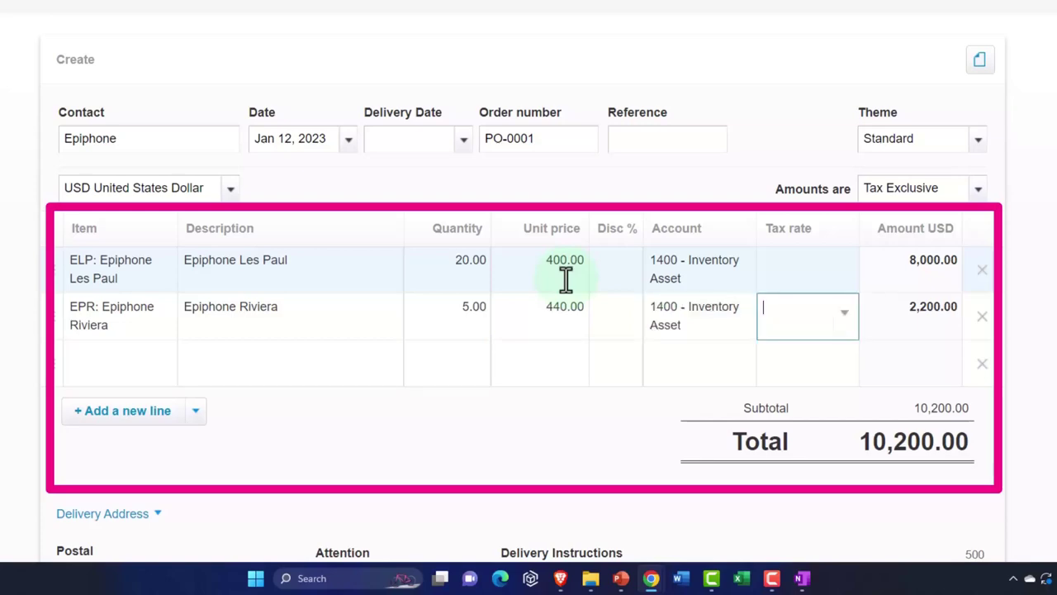
key(Tab)
key(Tab)
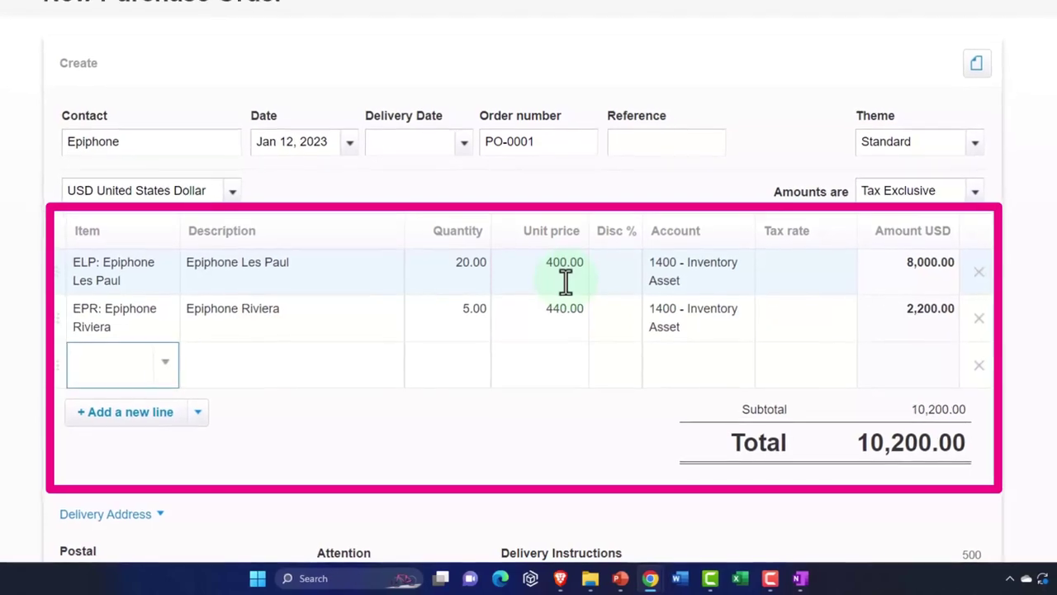
Step: Choose EPSH: Epiphone Semi-Hollow Body as the third line's item and move on to its quantity
text(EPSH)
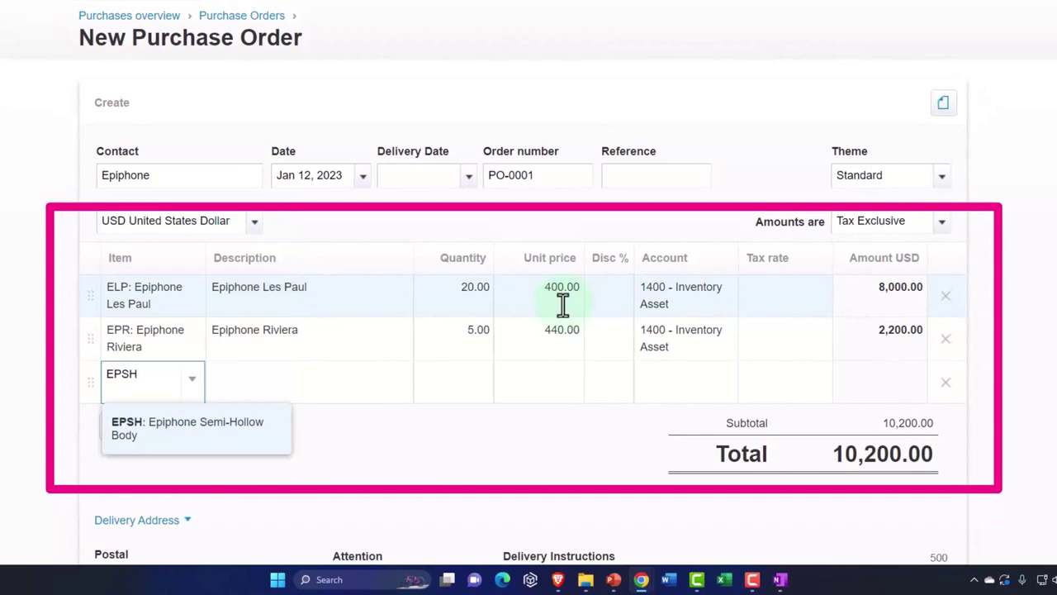
key(Tab)
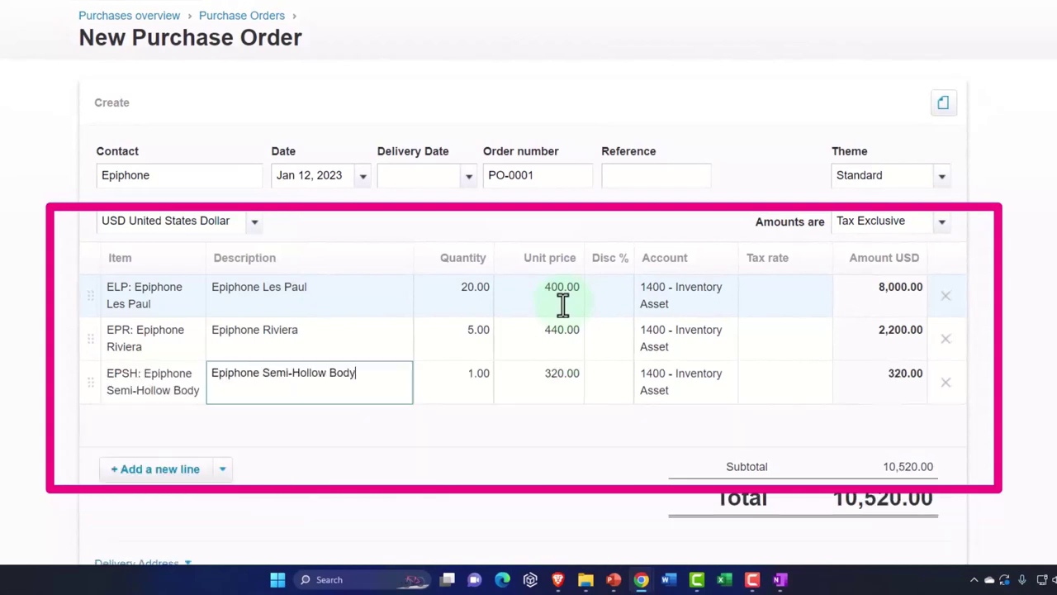
key(Tab)
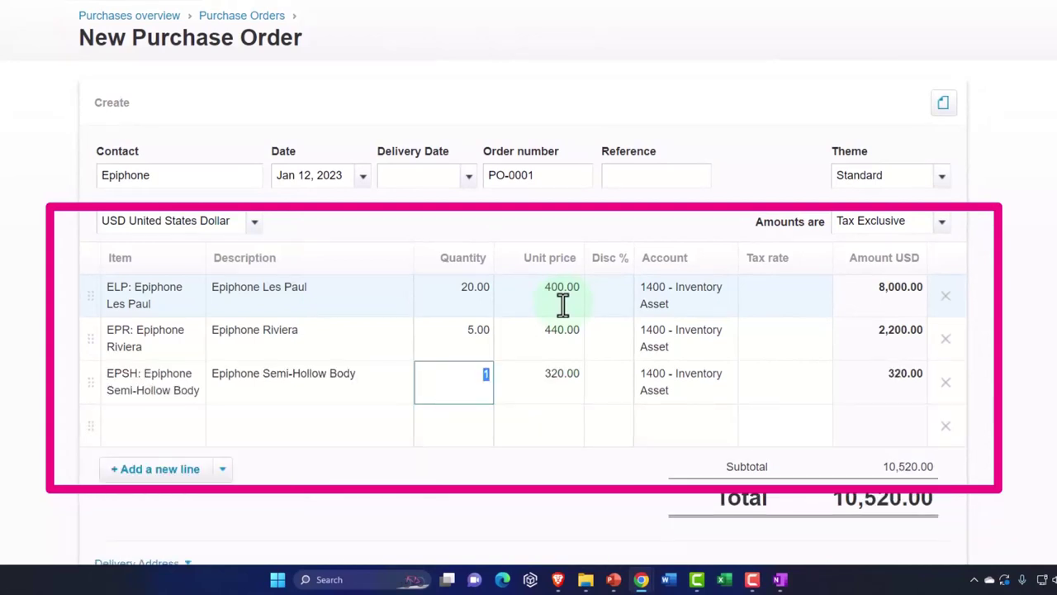